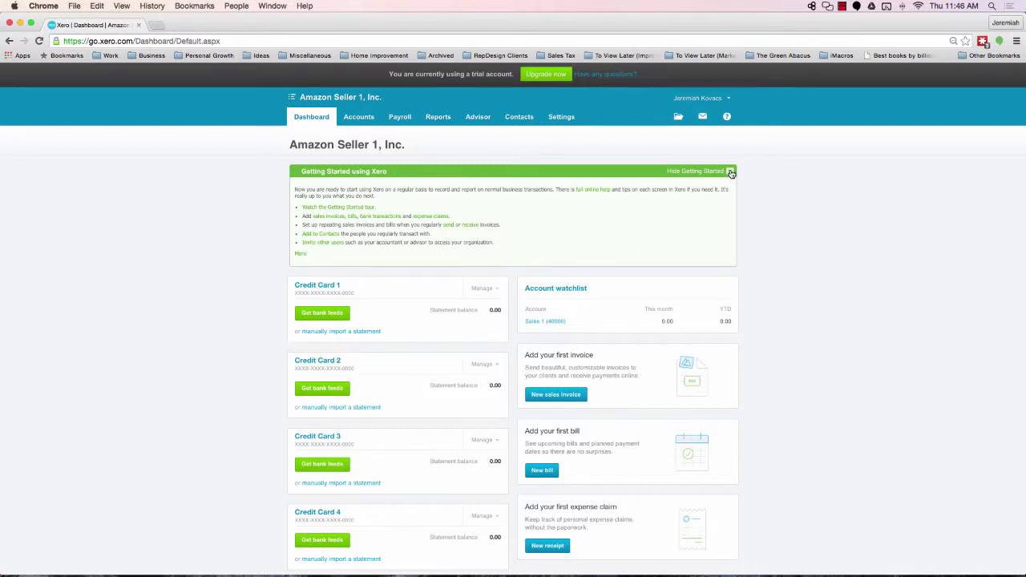
- Hide the dashboard's Getting Started panel from the ? help menu
click(727, 117)
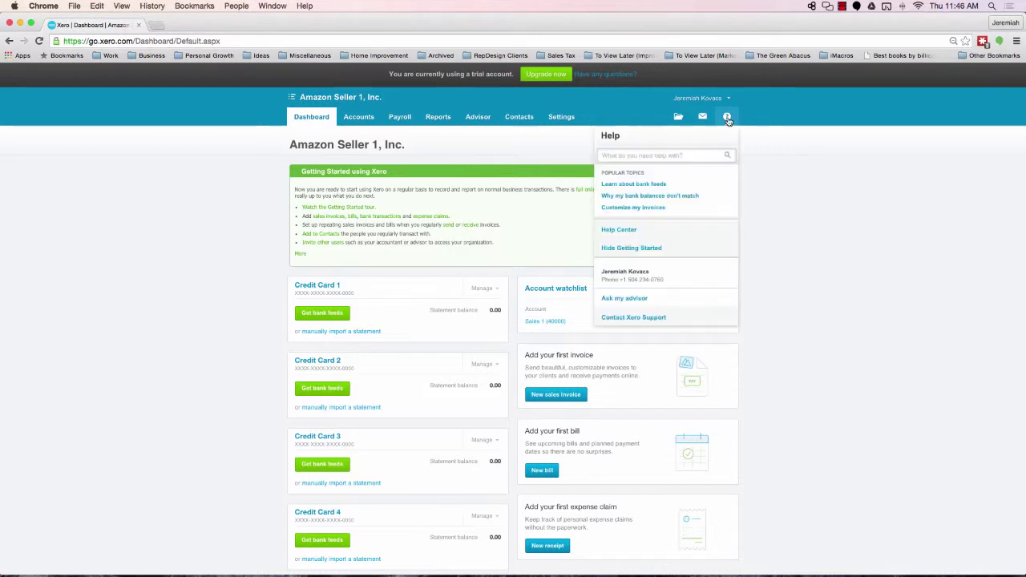
click(647, 248)
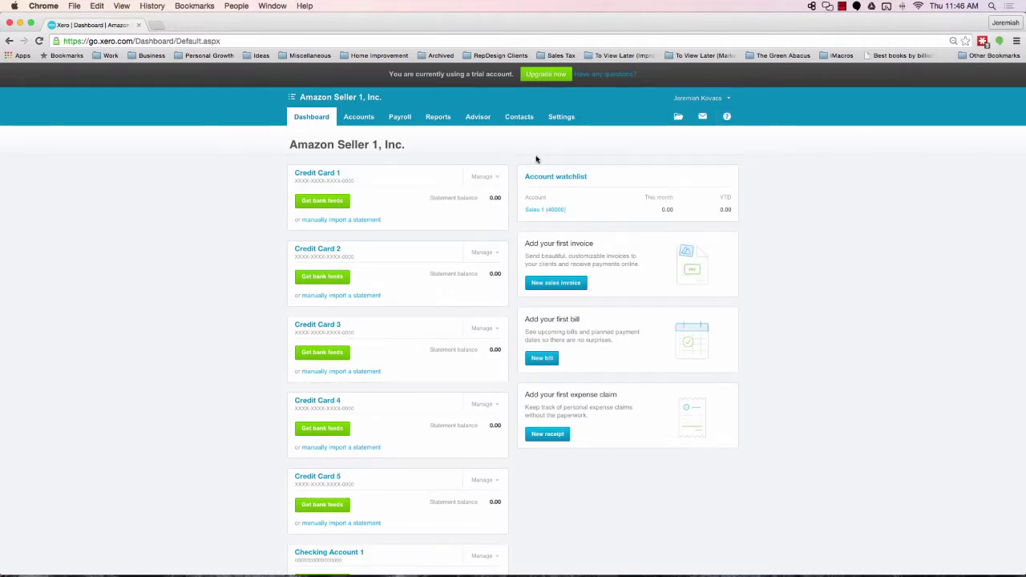
- Go to General Settings > Users and open the subscriber user's access page
click(564, 117)
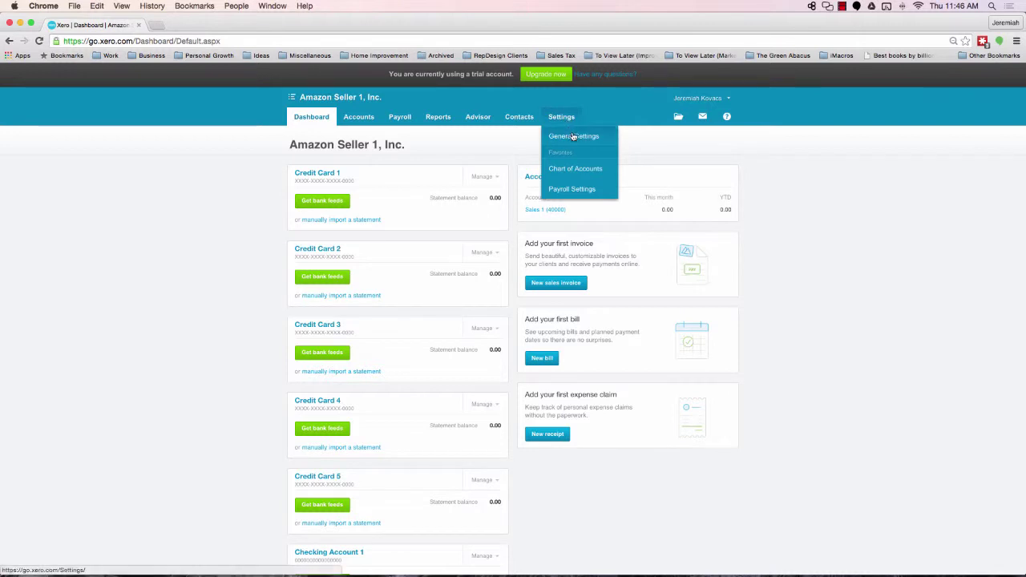
click(571, 138)
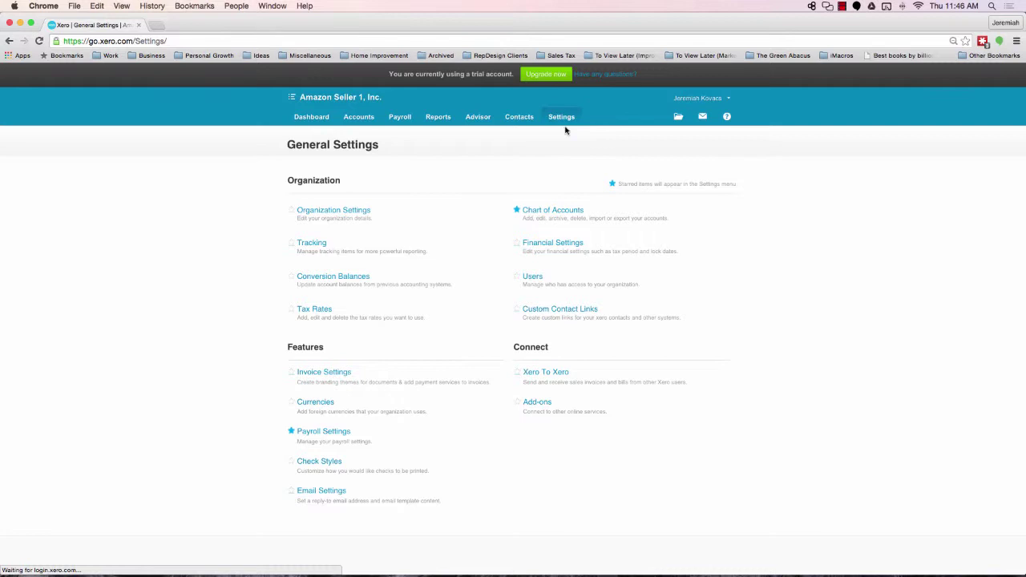
click(534, 282)
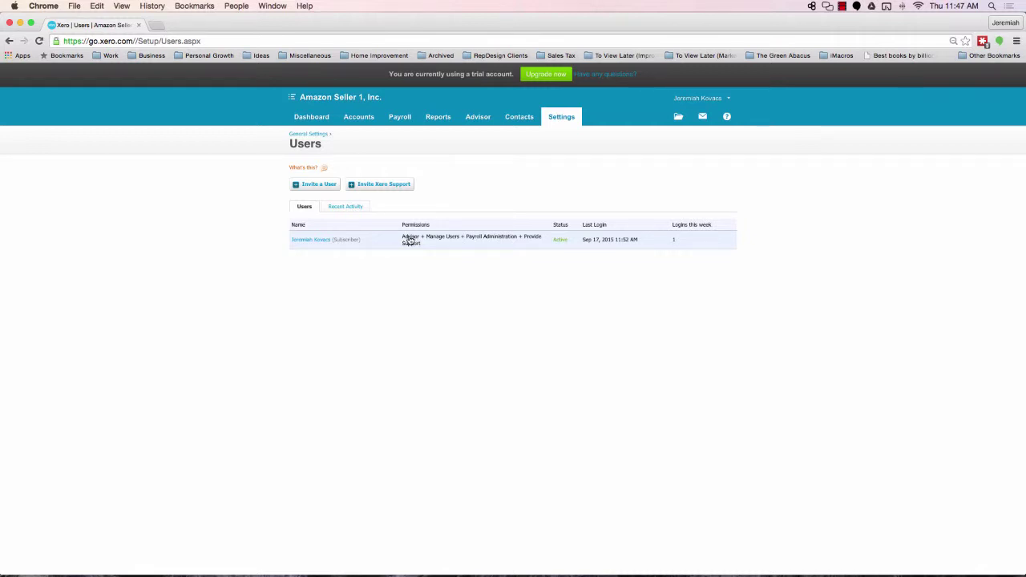
click(325, 242)
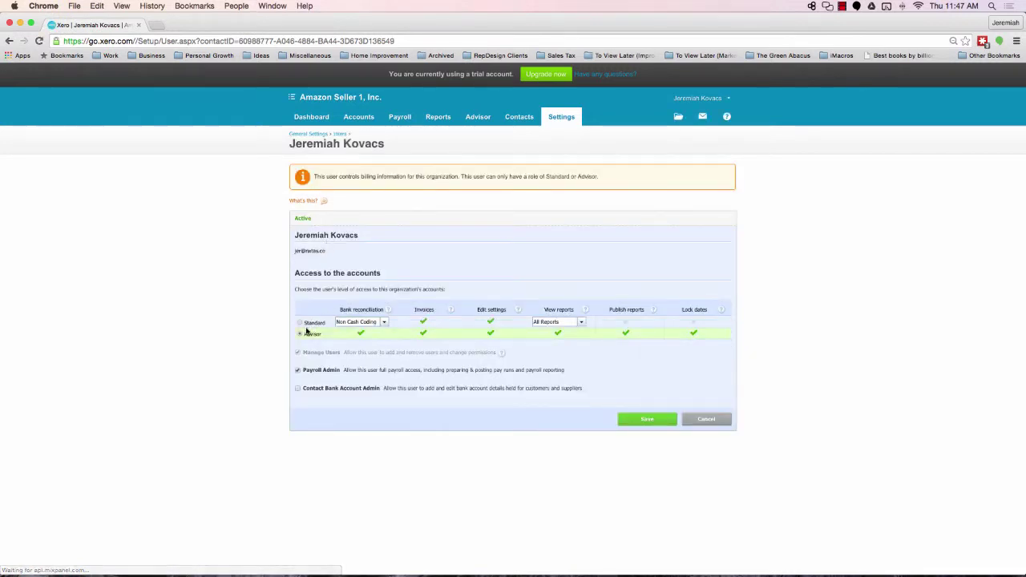
- Change the subscriber user's account access to Advisor and save it
click(299, 322)
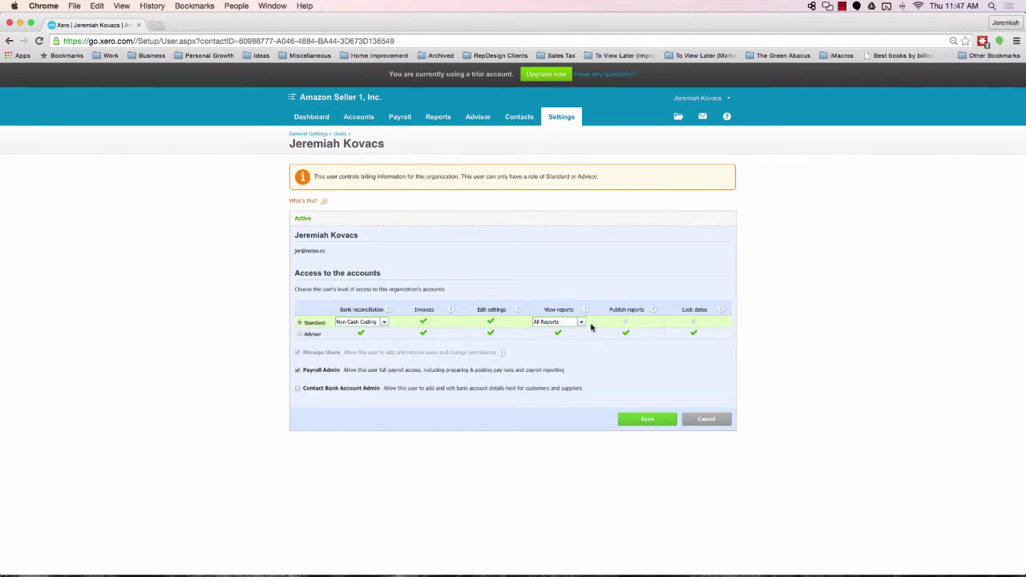
click(301, 335)
click(648, 419)
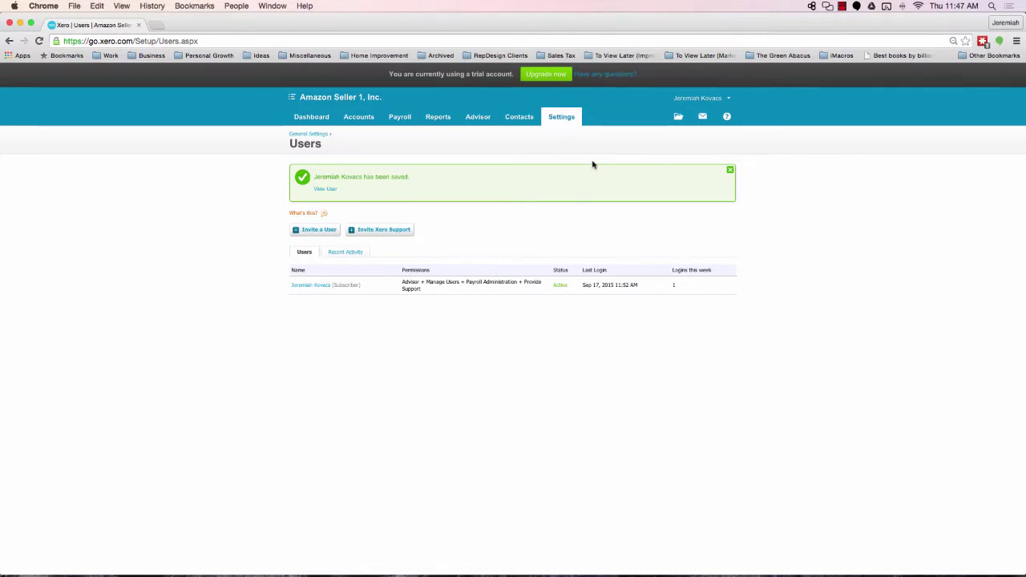
- Open the Chart of Accounts and scroll through it to find the duplicate Inventory 2–5 accounts
click(567, 121)
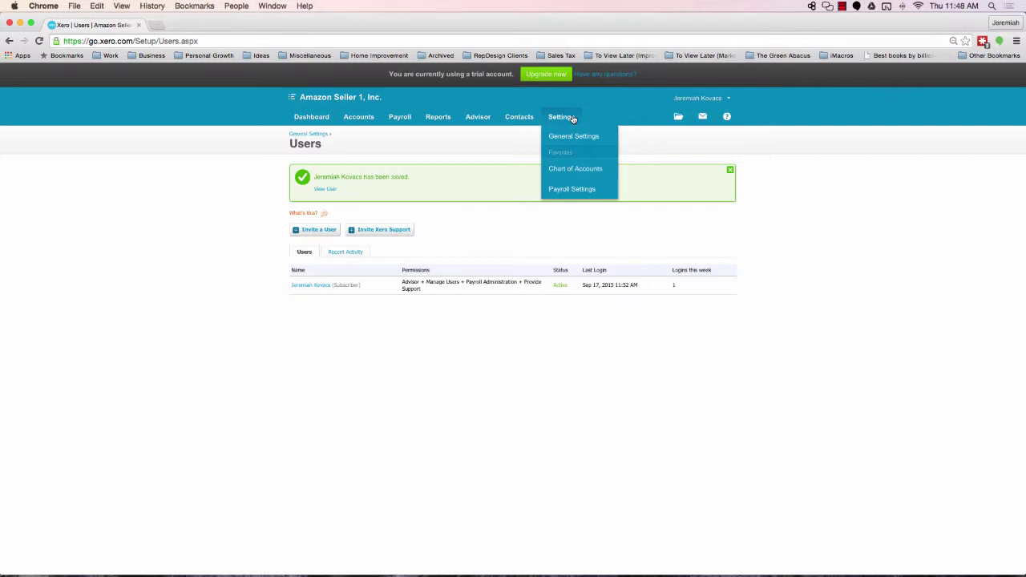
click(575, 170)
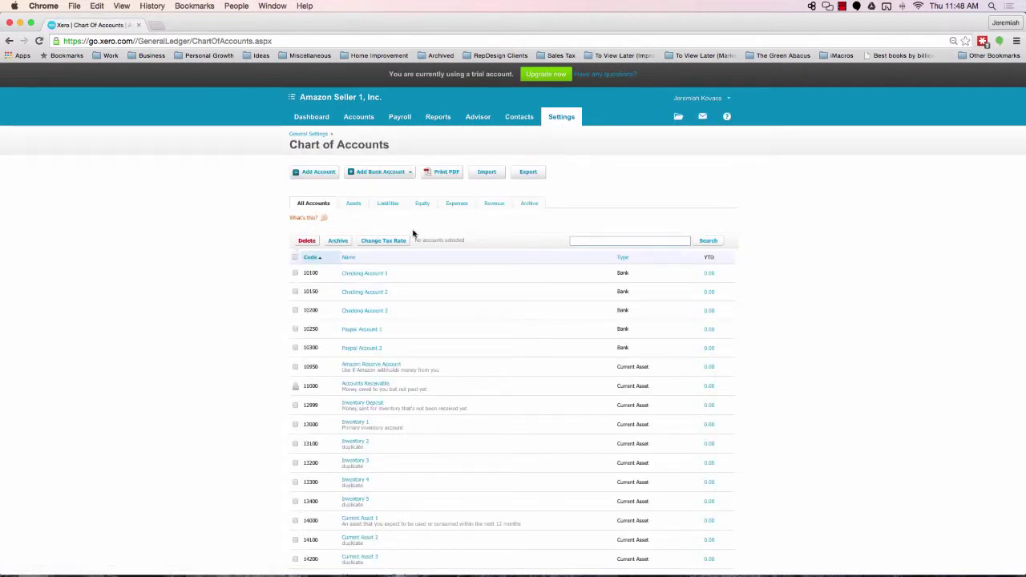
scroll(412, 233, down, 3)
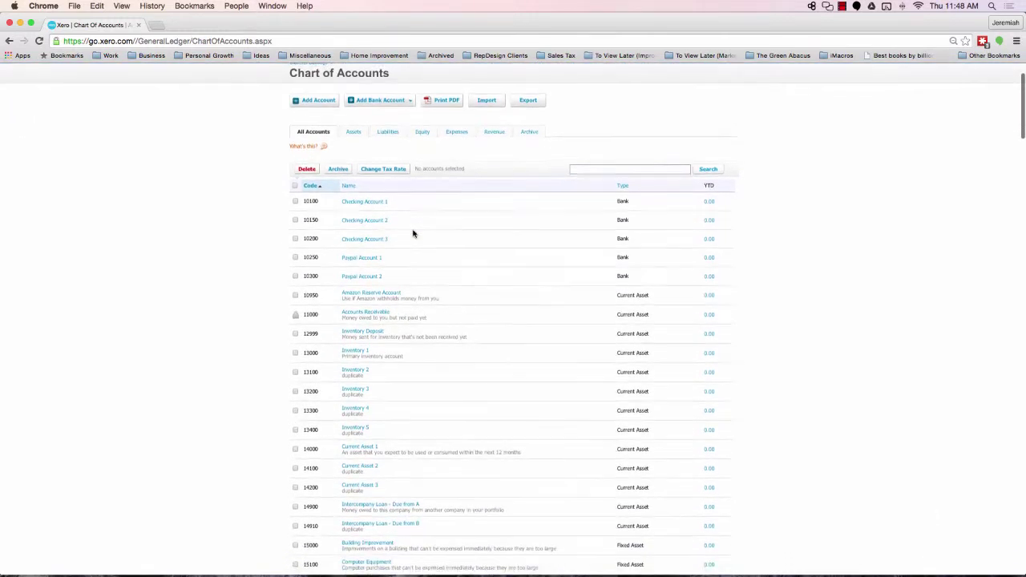
scroll(413, 233, down, 3)
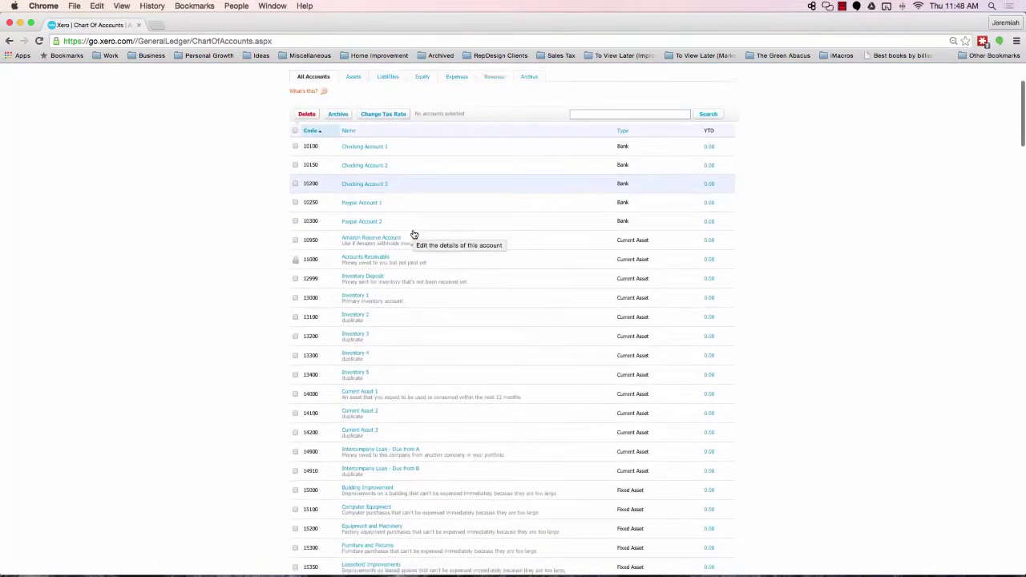
scroll(414, 234, down, 1)
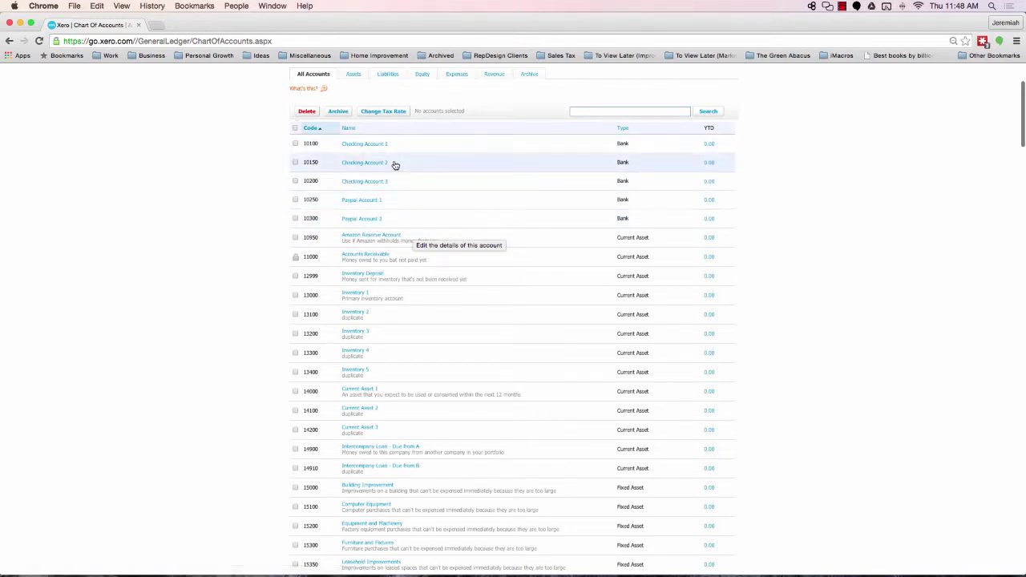
scroll(395, 165, down, 2)
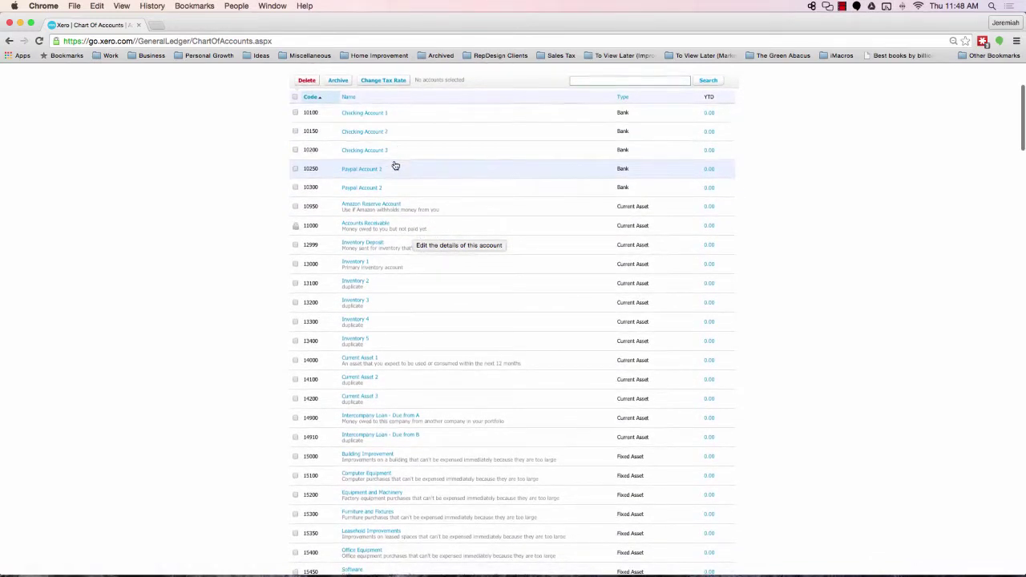
scroll(395, 164, up, 2)
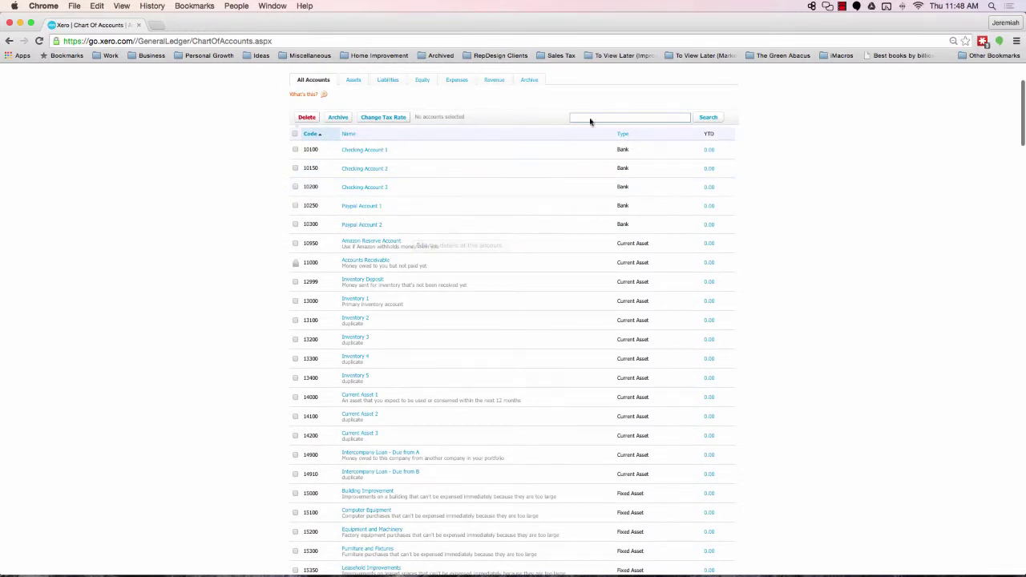
scroll(574, 178, up, 2)
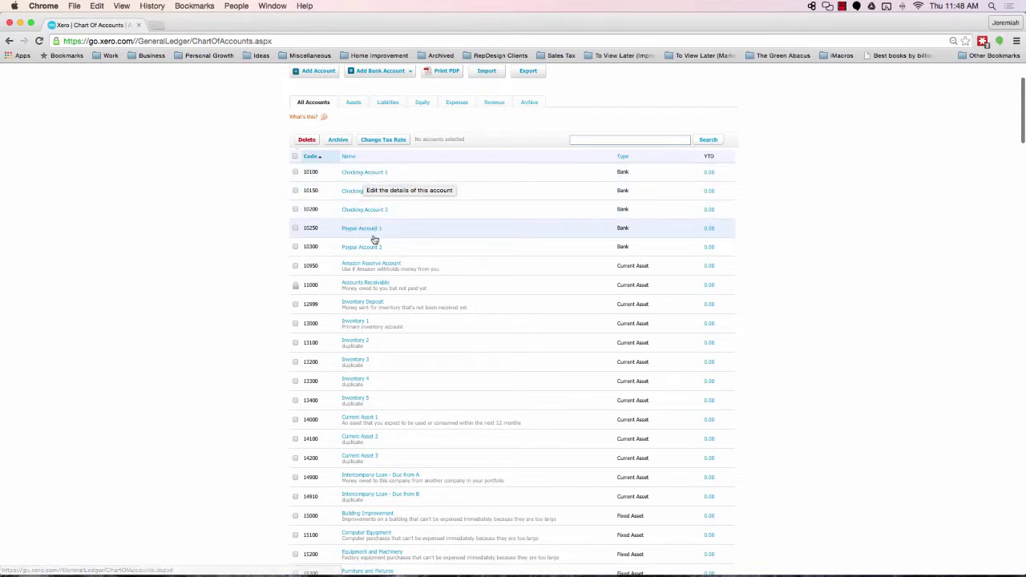
scroll(370, 253, down, 1)
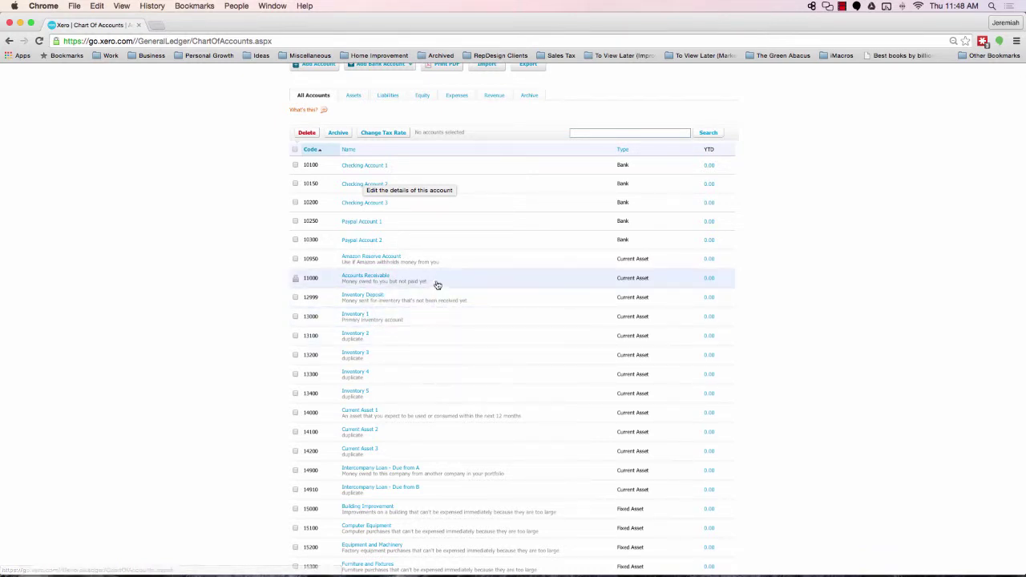
scroll(437, 285, down, 3)
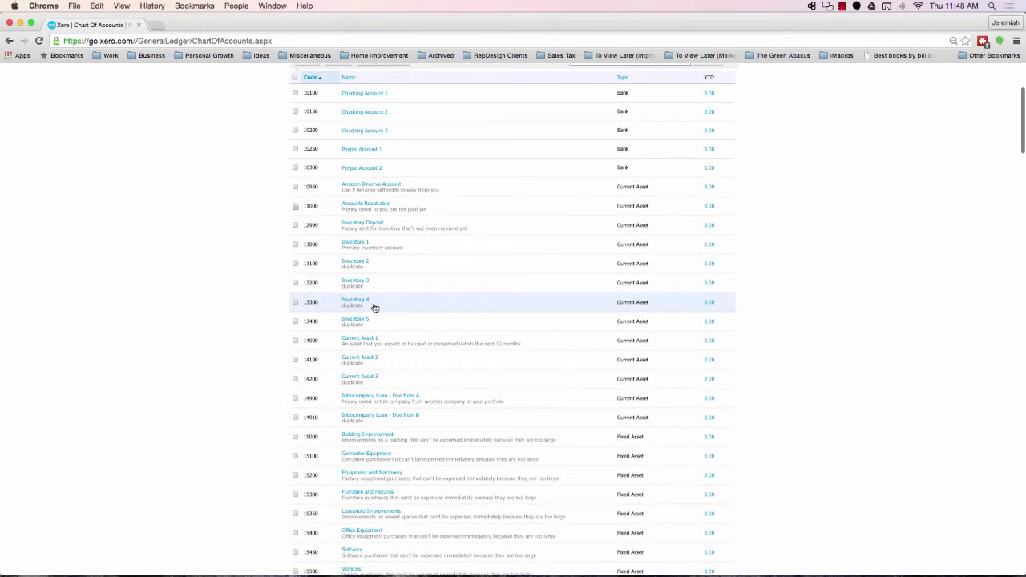
scroll(374, 307, up, 2)
scroll(373, 307, up, 1)
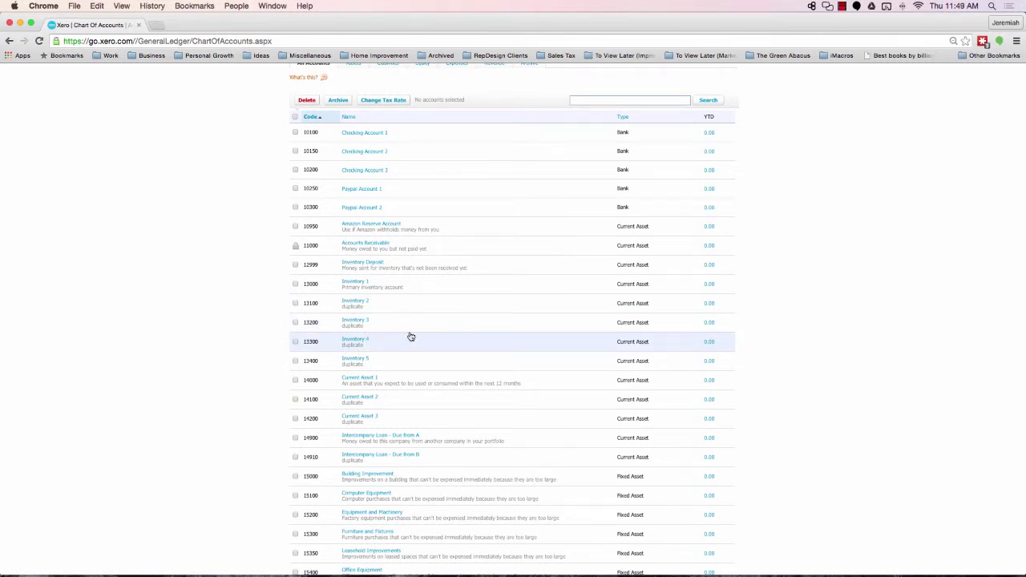
scroll(388, 326, up, 3)
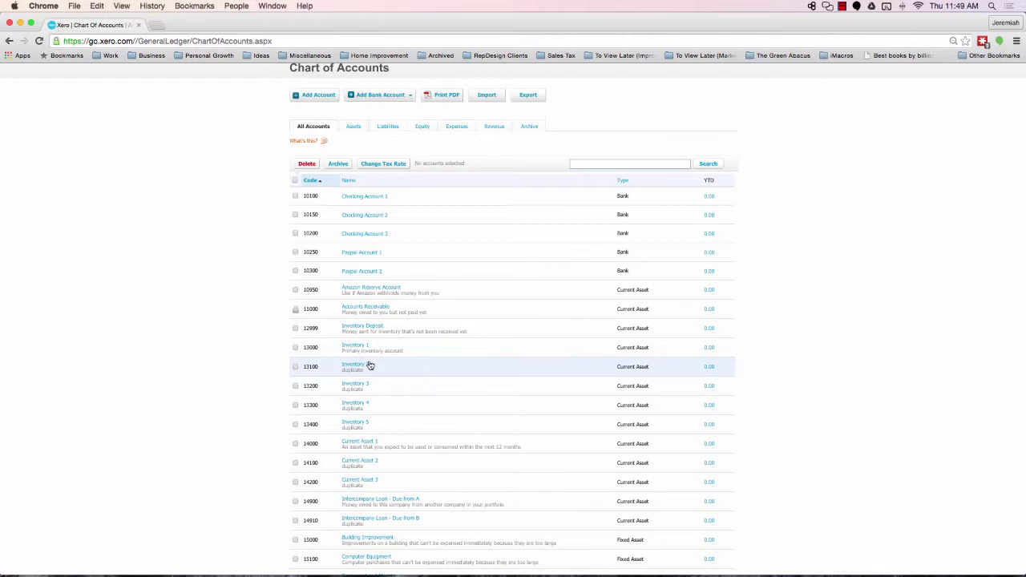
- Tick the duplicate Inventory 2, Inventory 3, Current Asset 2 and Current Asset 3 accounts
click(294, 367)
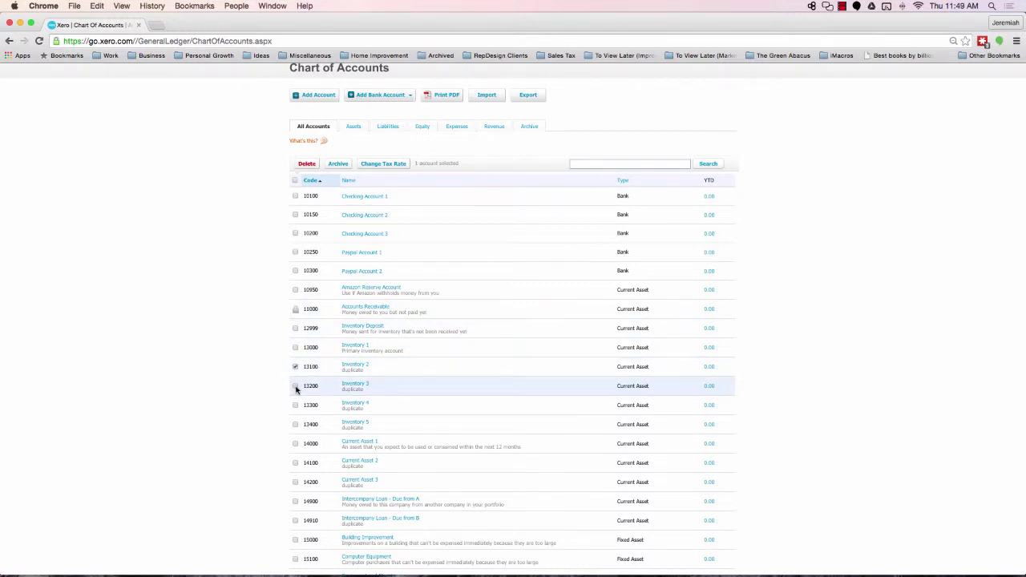
click(295, 386)
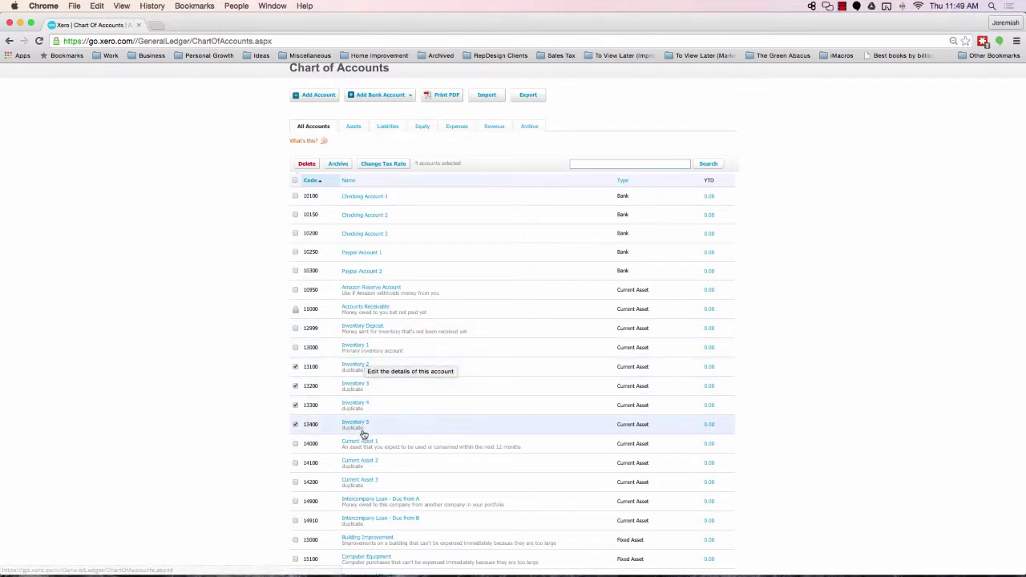
click(294, 462)
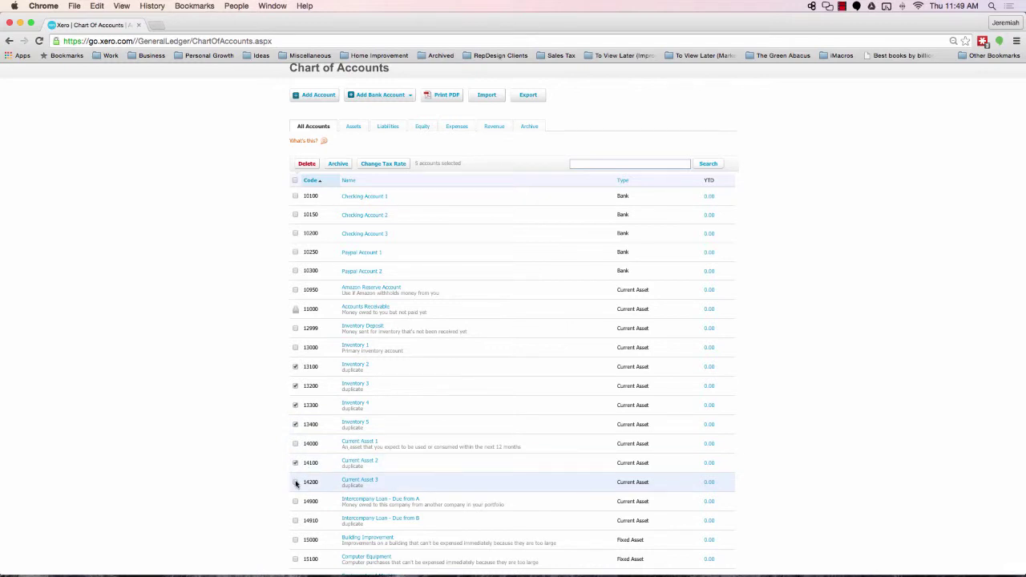
click(295, 482)
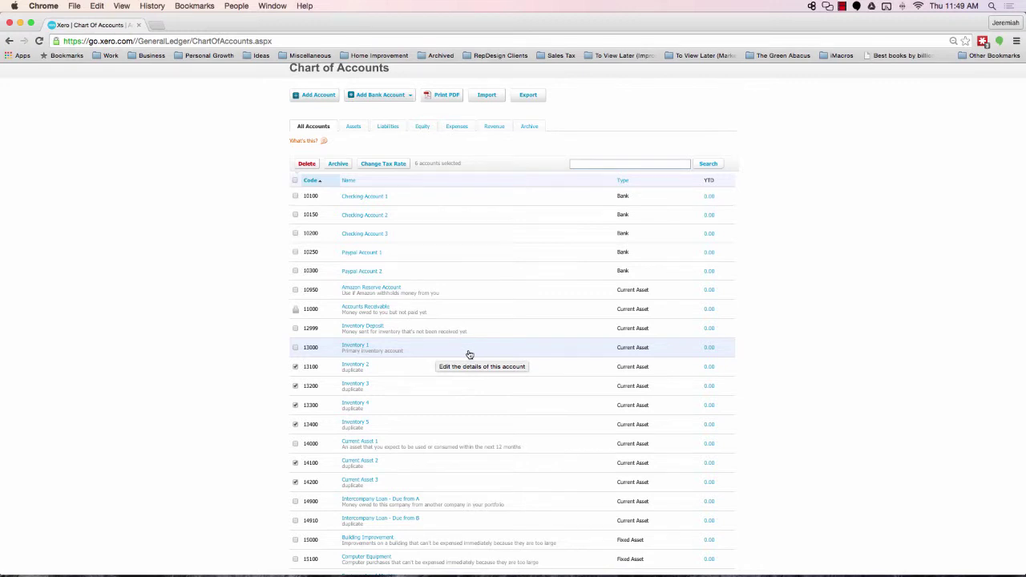
- Search the page for 'duplicate' to confirm all six duplicate accounts are ticked
key(super+f)
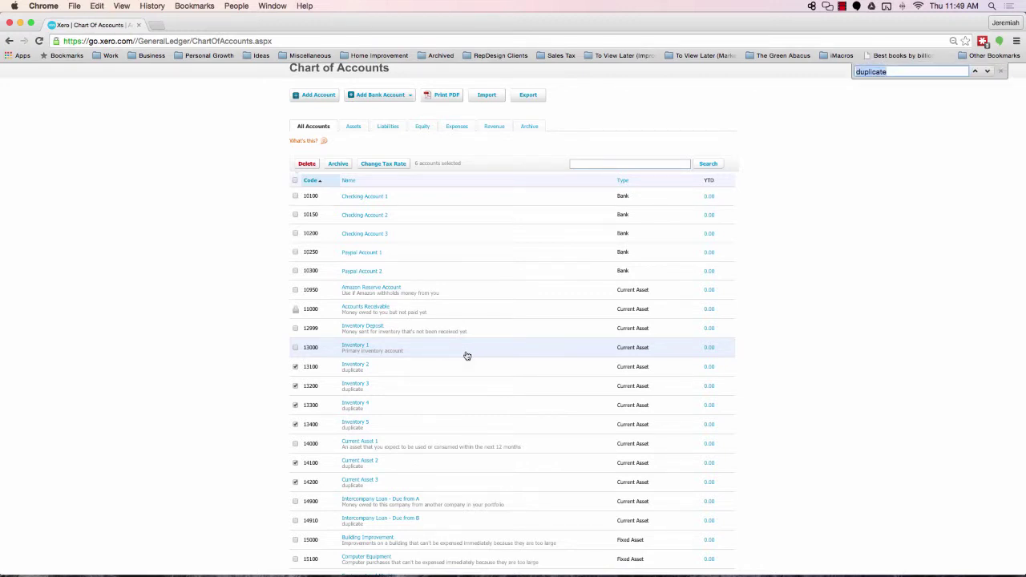
text(duplicate)
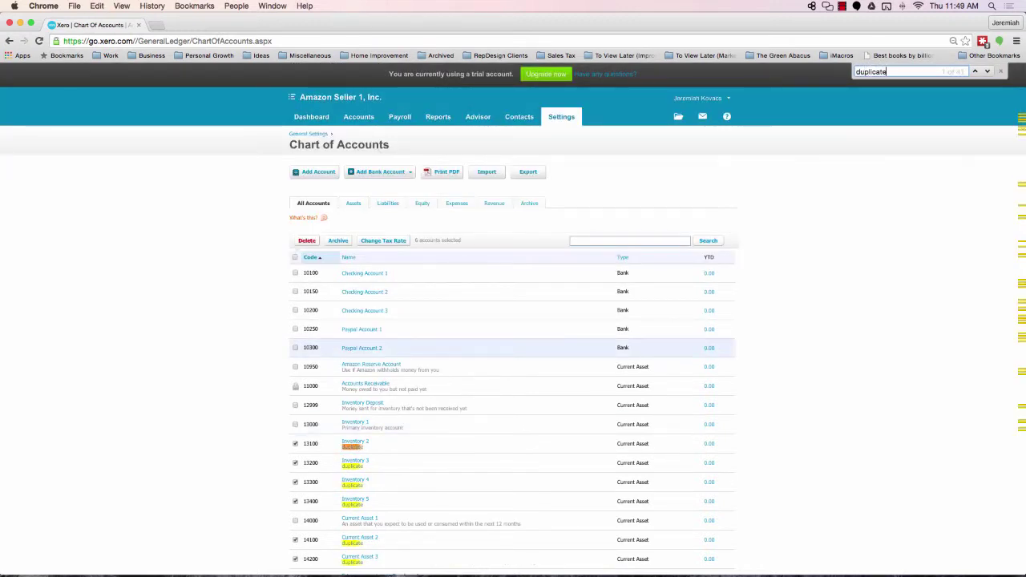
scroll(510, 373, down, 2)
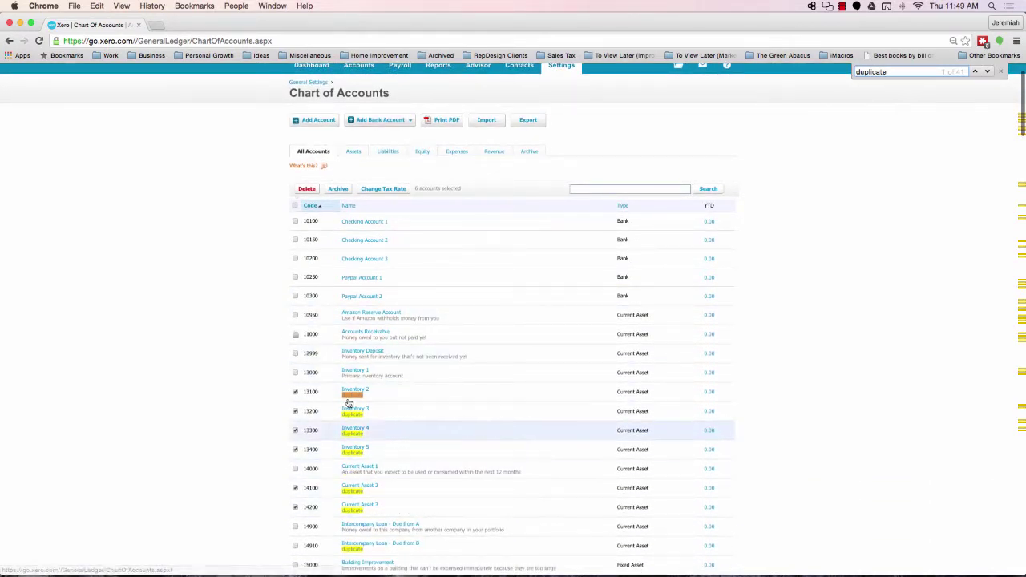
scroll(365, 400, down, 4)
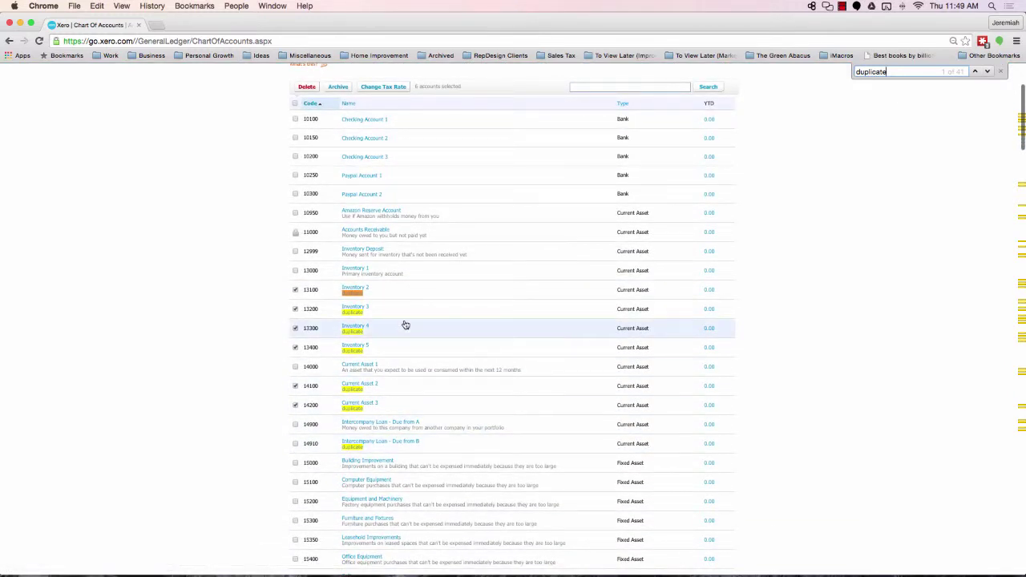
scroll(405, 325, up, 2)
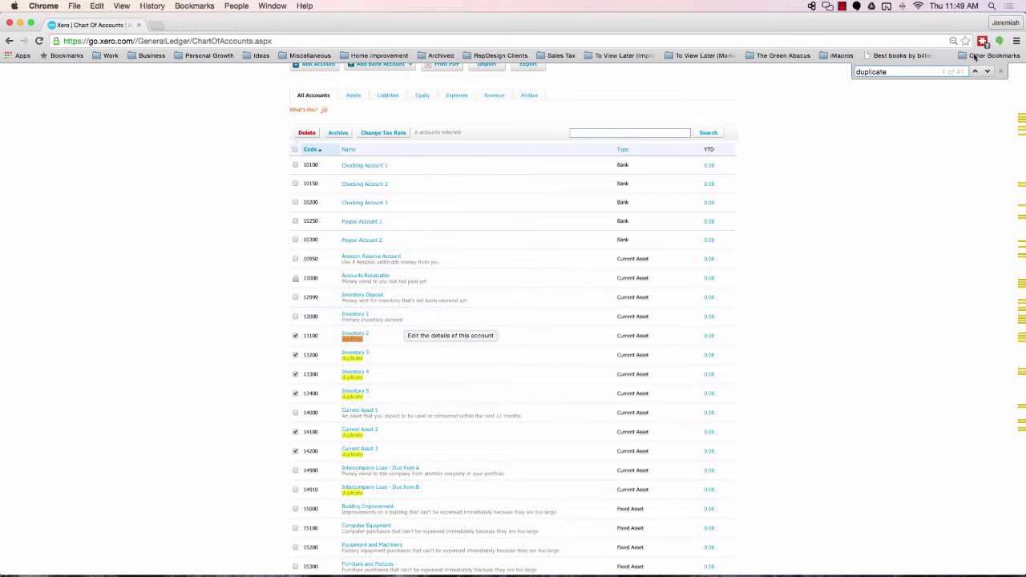
click(1001, 72)
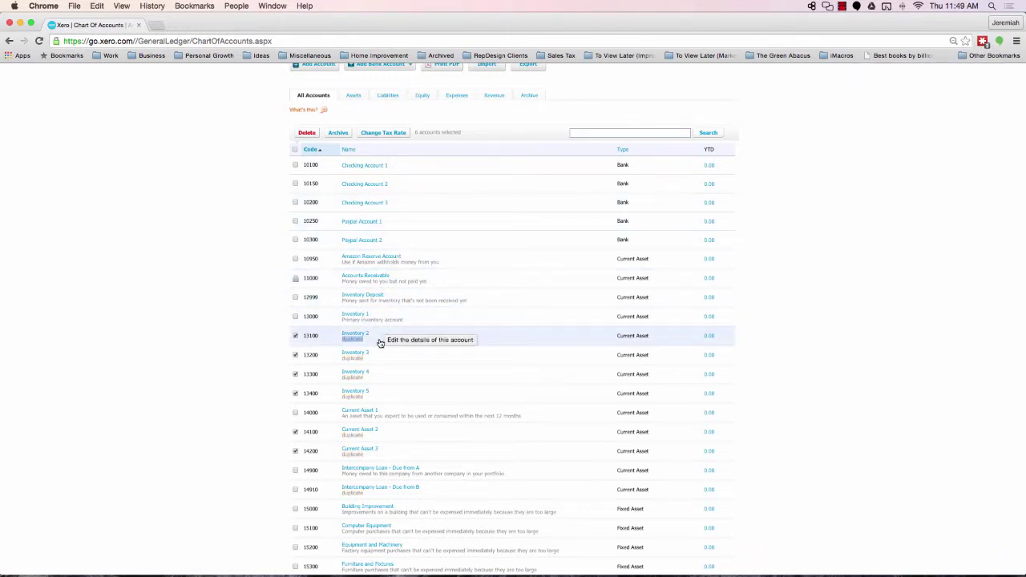
scroll(380, 343, down, 1)
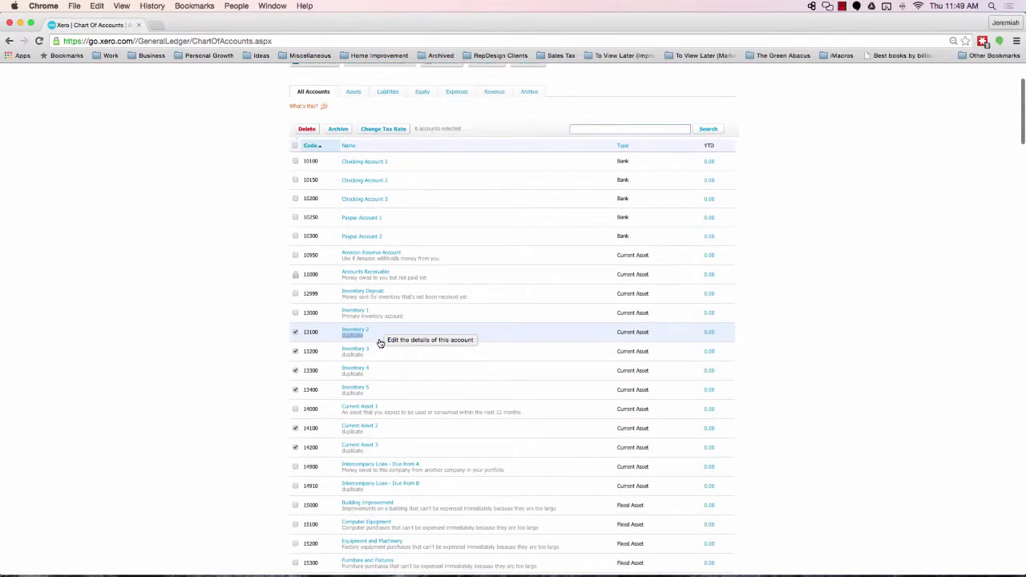
scroll(381, 343, up, 1)
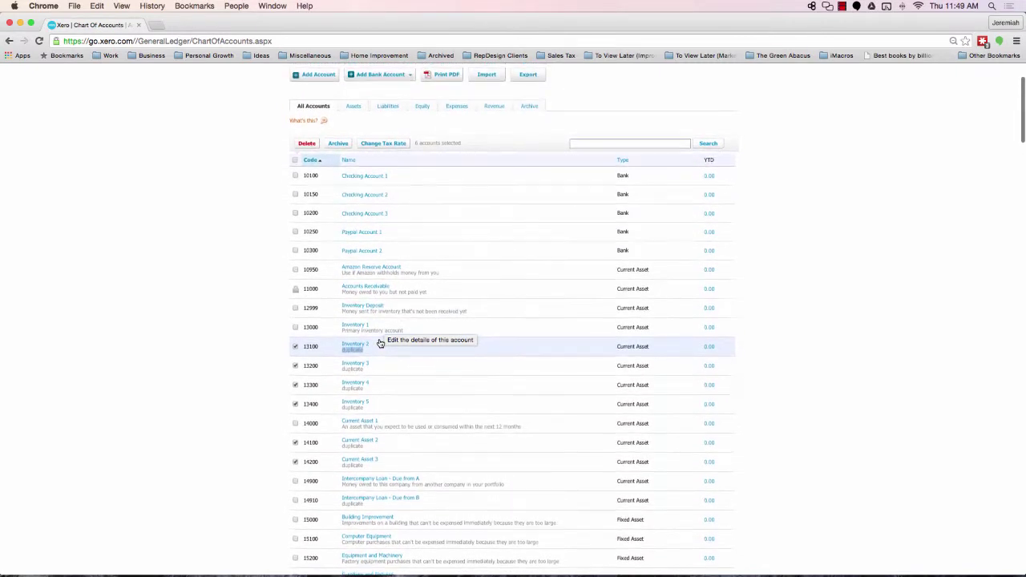
scroll(380, 343, up, 1)
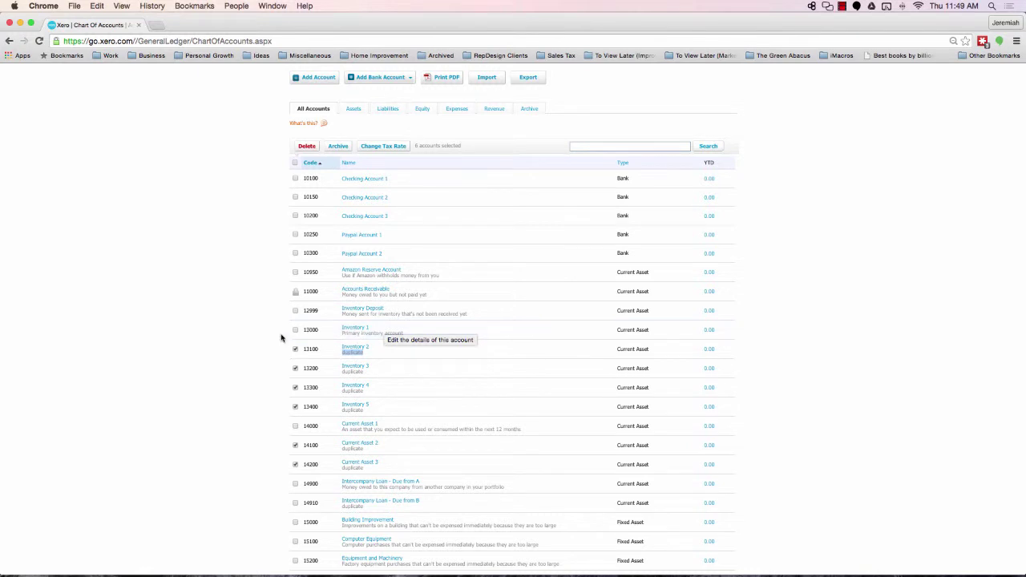
- Archive the six ticked duplicate accounts, then select Inventory 2 in the Archive list
click(338, 148)
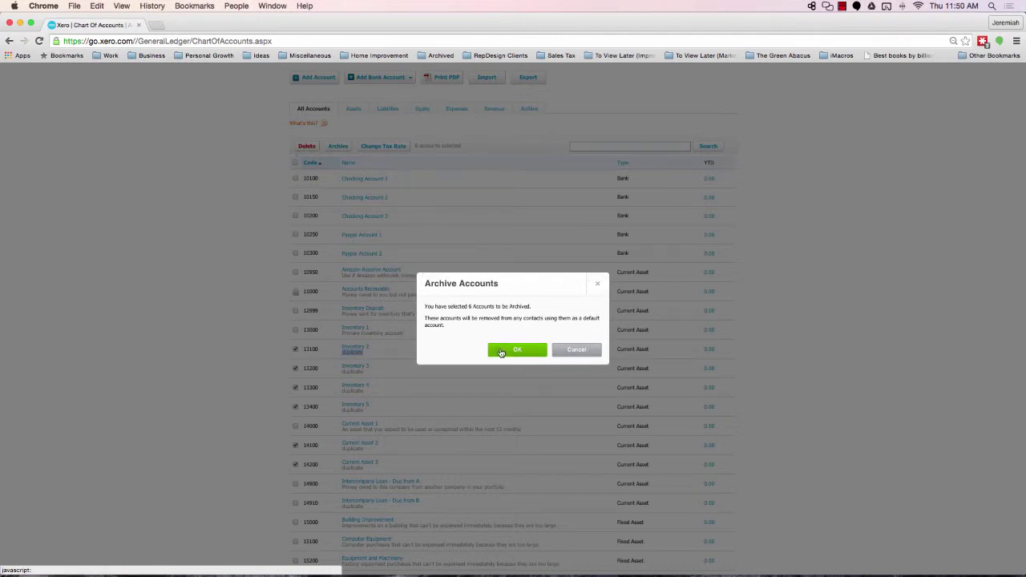
click(503, 352)
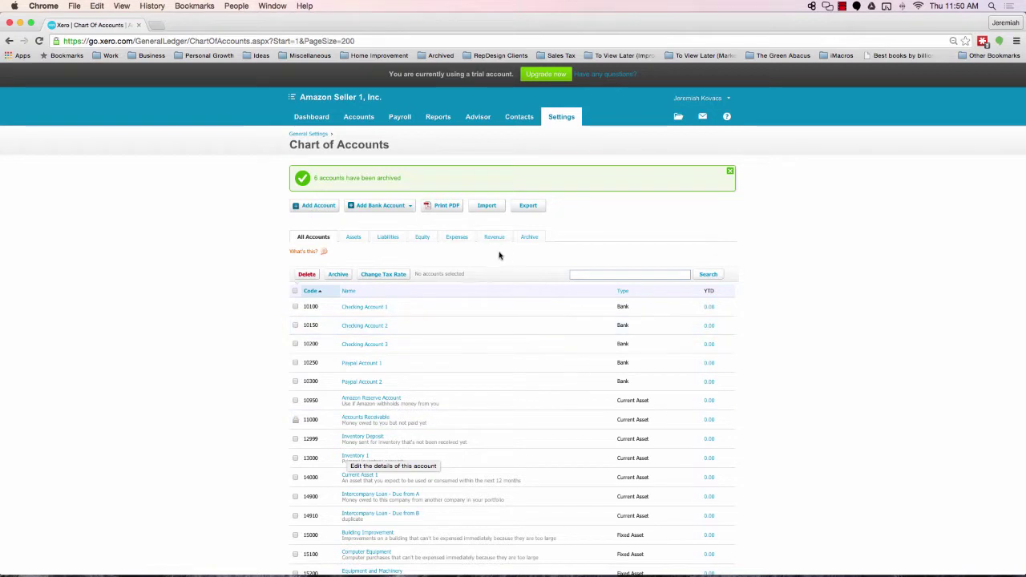
click(529, 238)
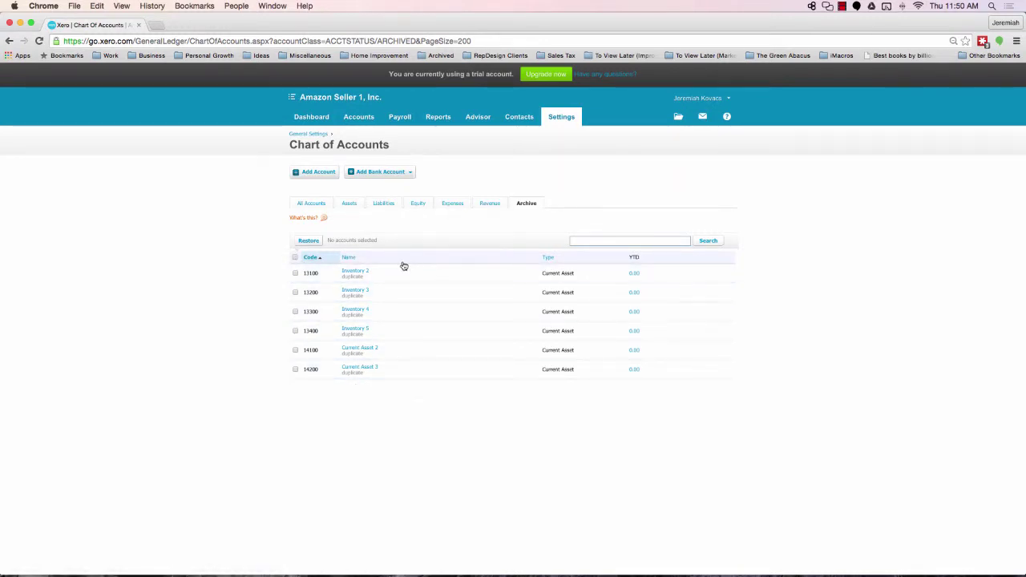
click(295, 273)
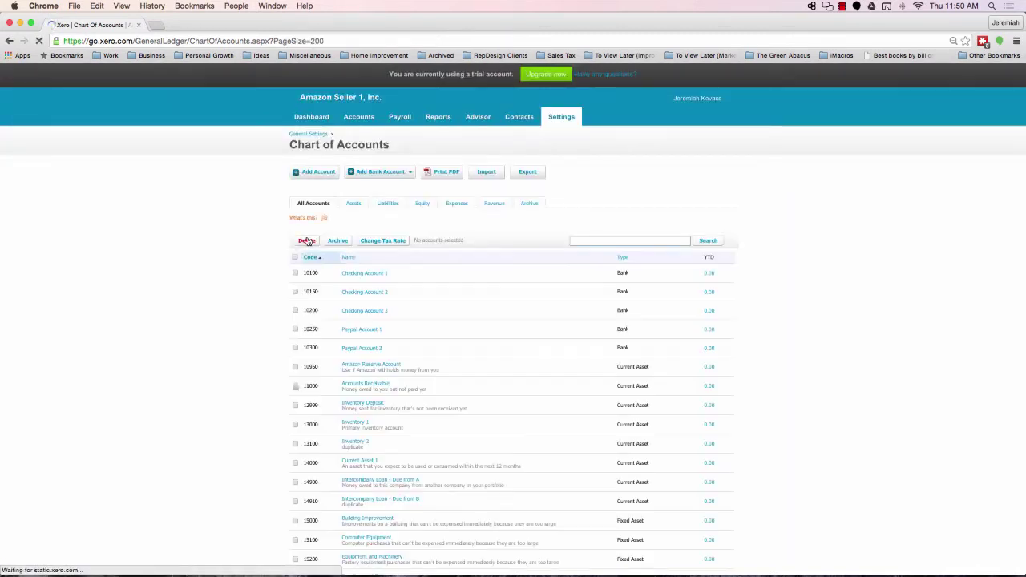
- Review and save the Inventory 1 (13000) account details, then return to the dashboard
scroll(376, 290, down, 1)
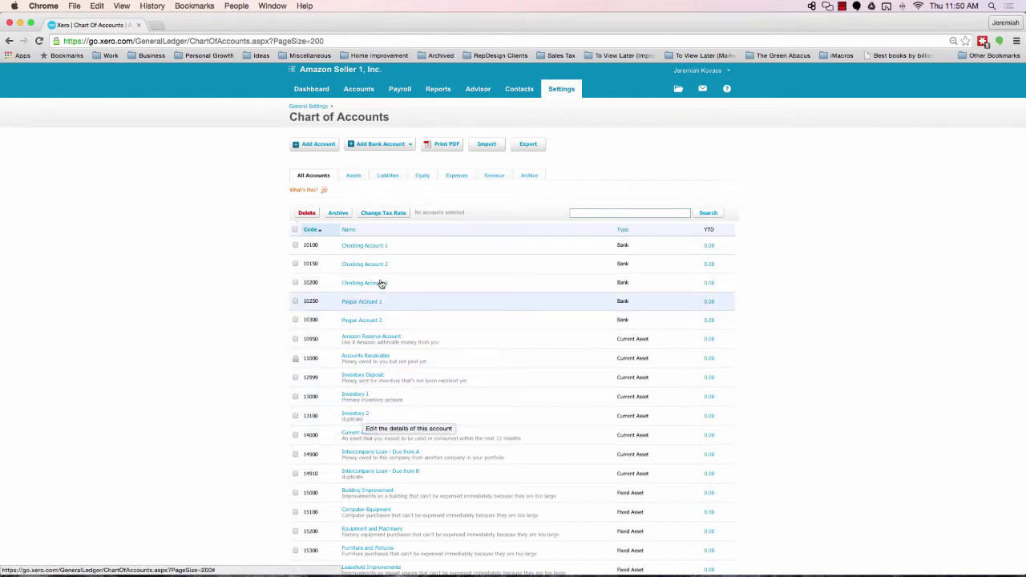
click(356, 395)
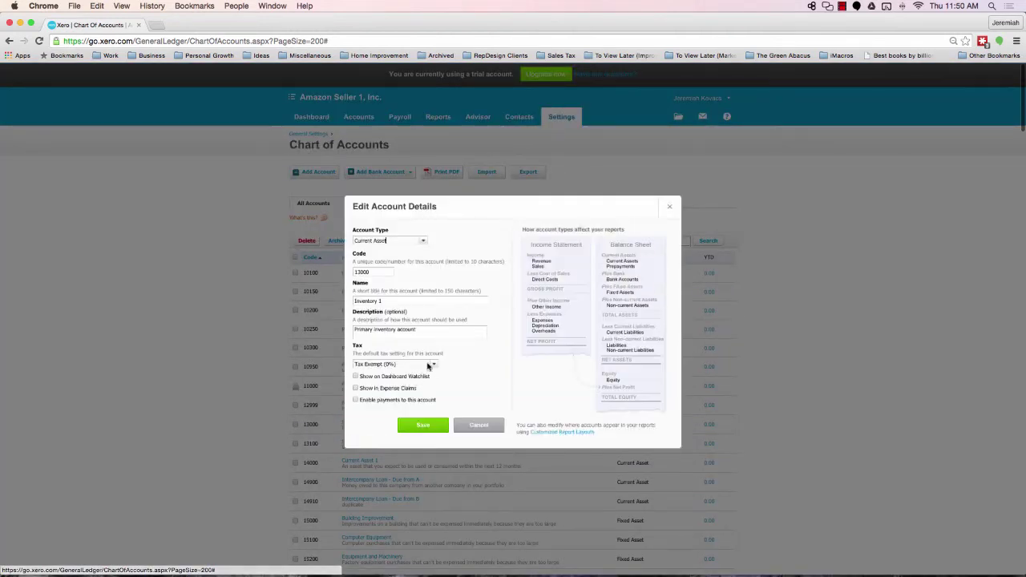
click(386, 299)
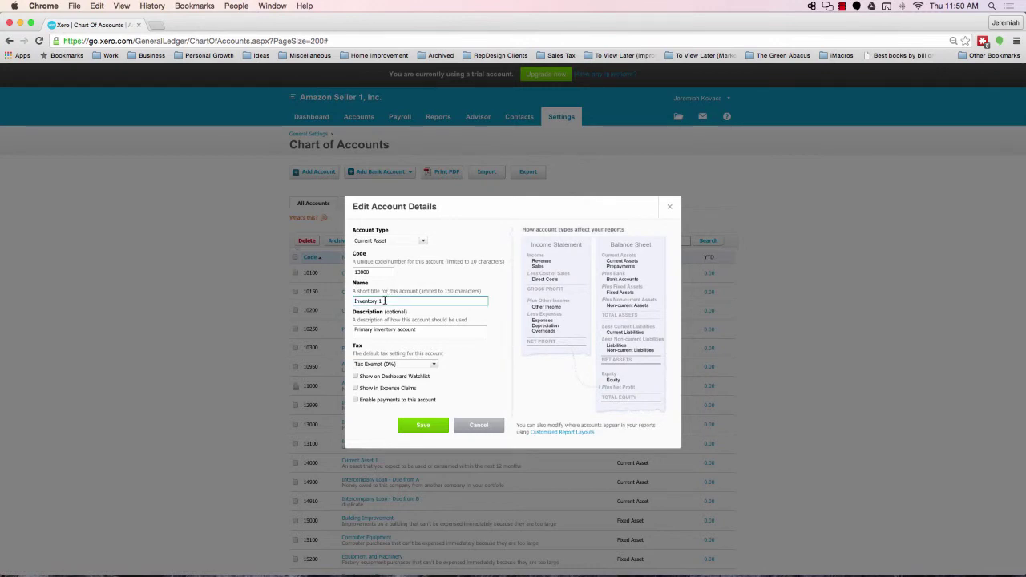
triple_click(380, 299)
click(380, 300)
click(430, 422)
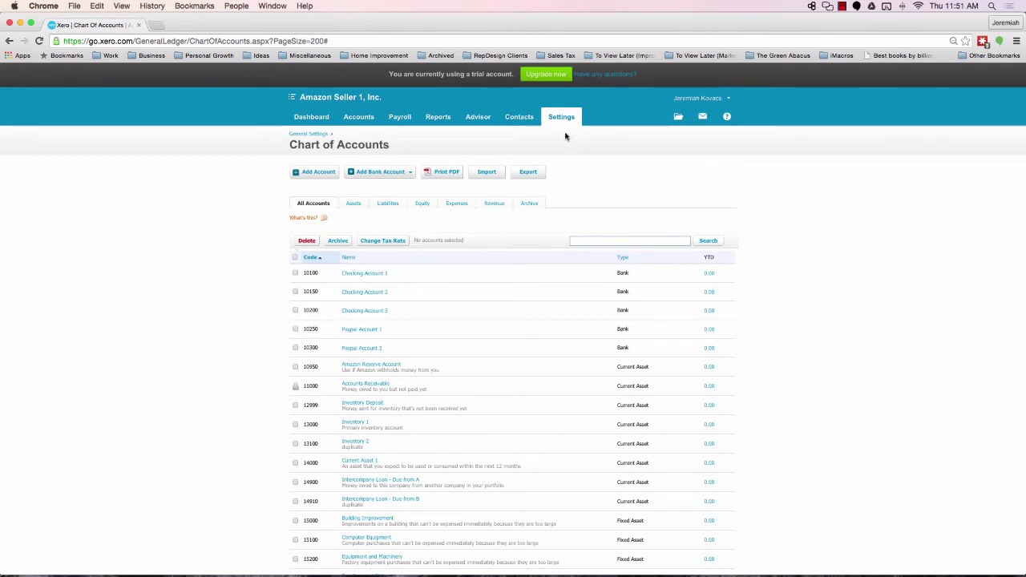
click(306, 119)
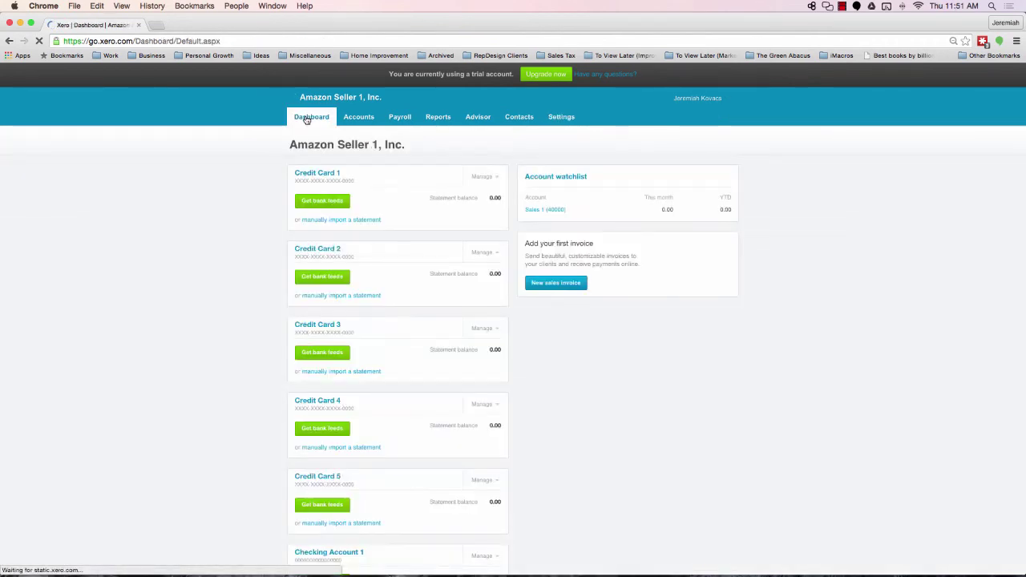